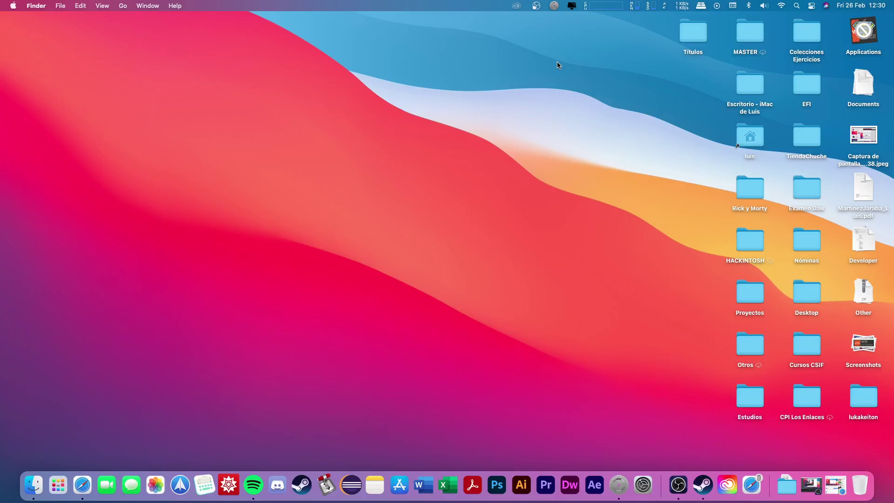
# Glance at About This Mac, then restore Safari on the WhateverGreen FAQ.Chart.md tab.
pyautogui.click(12, 6)
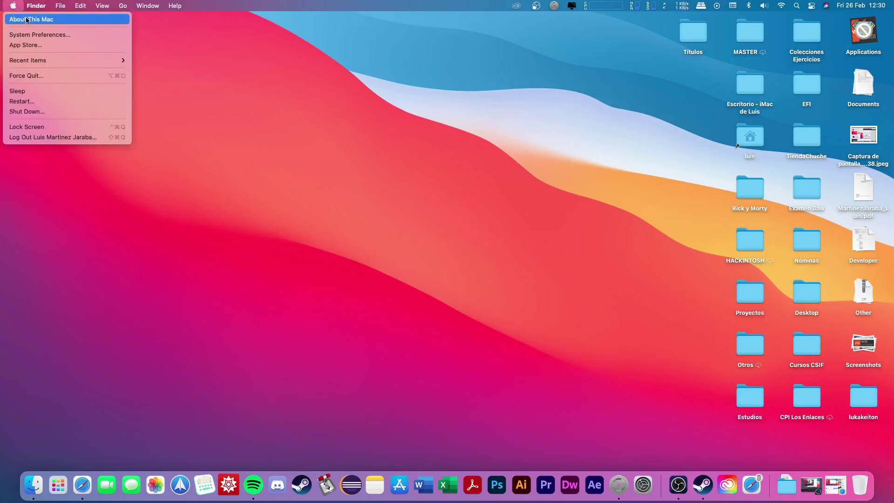
pyautogui.click(31, 19)
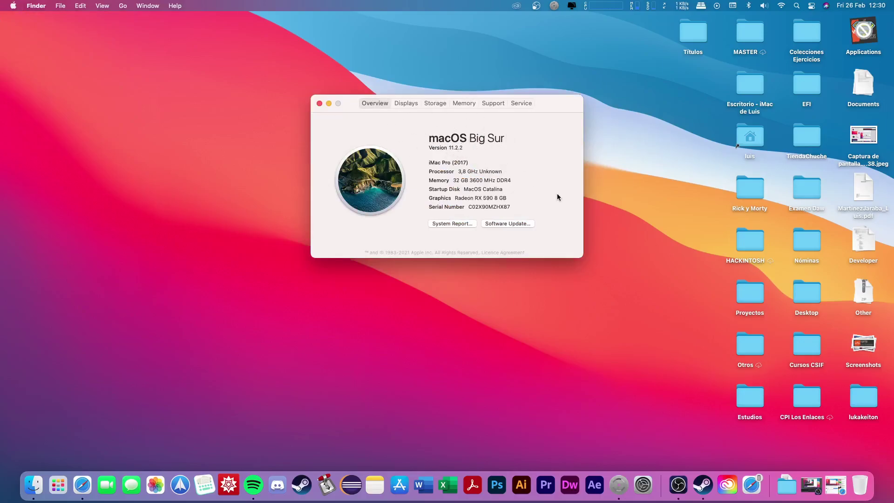
pyautogui.click(320, 103)
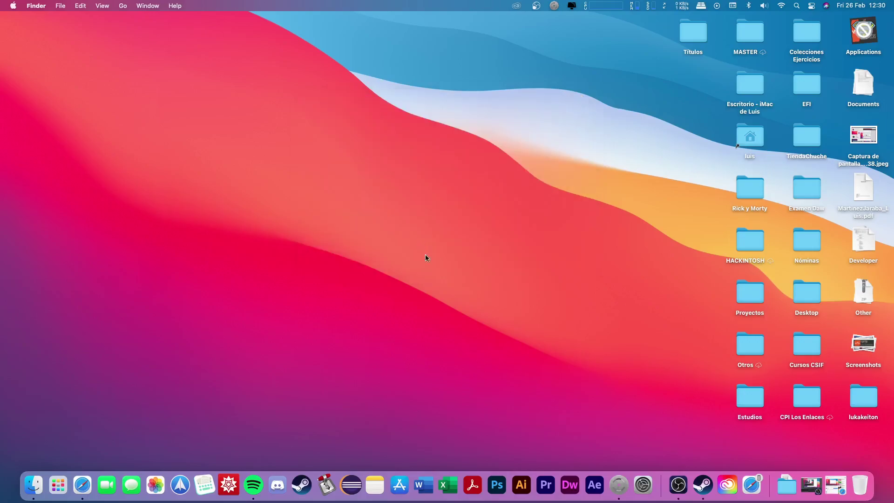
pyautogui.click(839, 491)
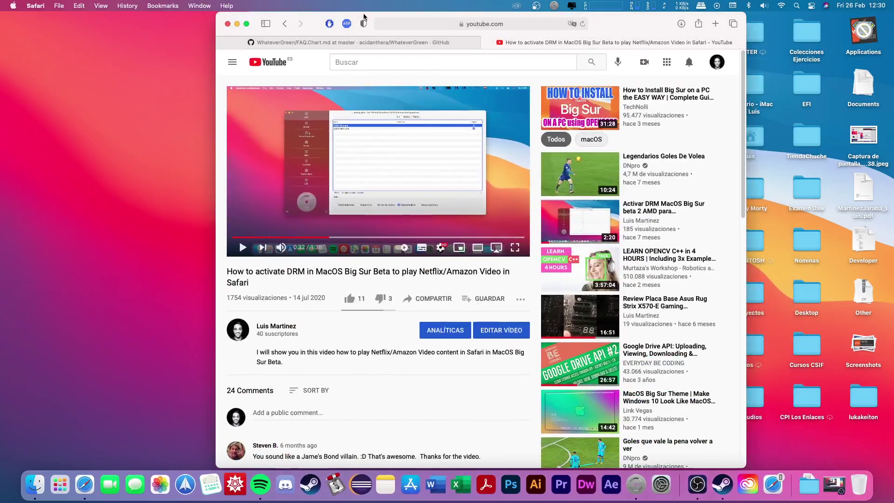
pyautogui.click(394, 41)
pyautogui.scroll(-1, 468, 291)
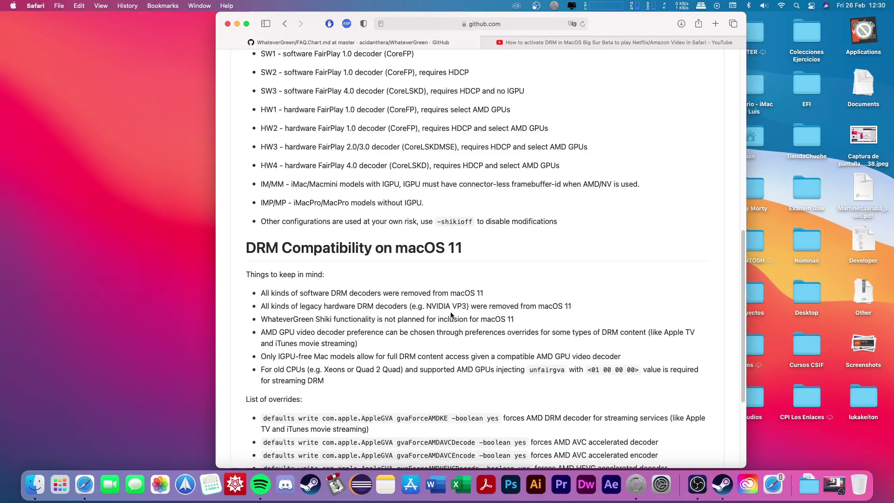
pyautogui.scroll(-1, 452, 314)
pyautogui.scroll(10, 451, 311)
pyautogui.scroll(10, 451, 312)
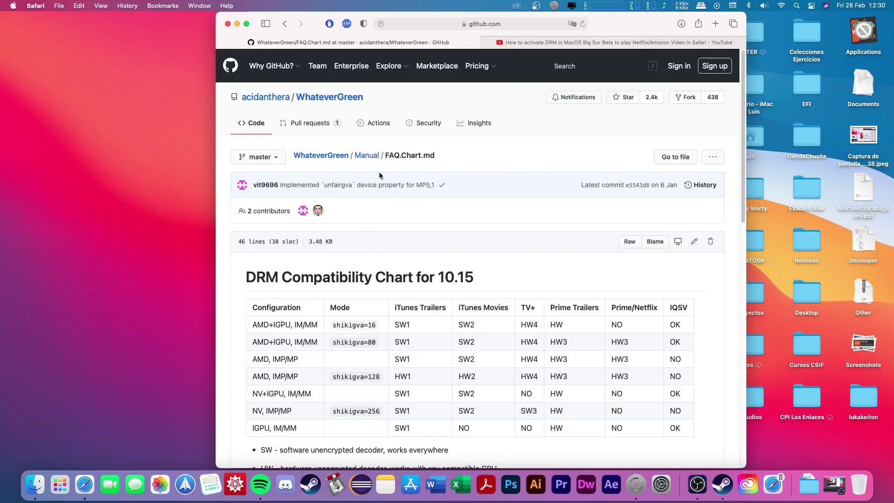
pyautogui.moveTo(359, 277)
pyautogui.scroll(-3, 510, 277)
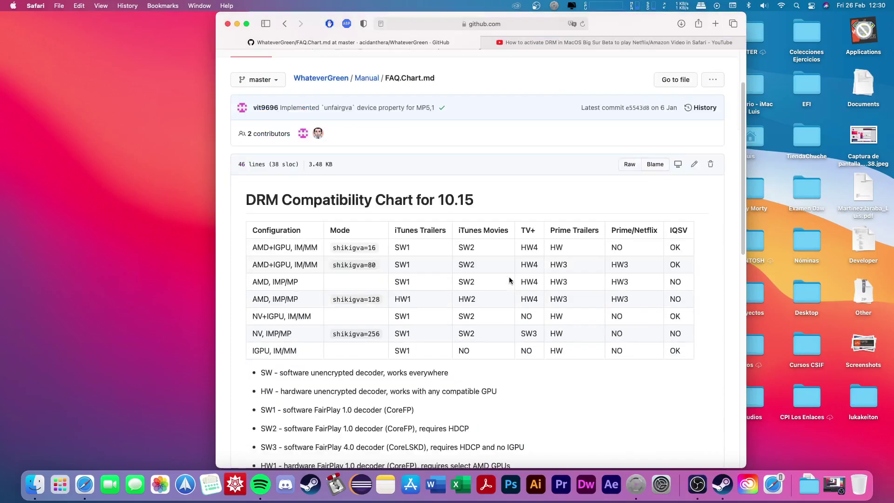
# Highlight the 10.15 and macOS 11 DRM headings, then 'AMD GPU' and 'IGPU-free Mac models'.
pyautogui.moveTo(475, 200); pyautogui.dragTo(245, 202)
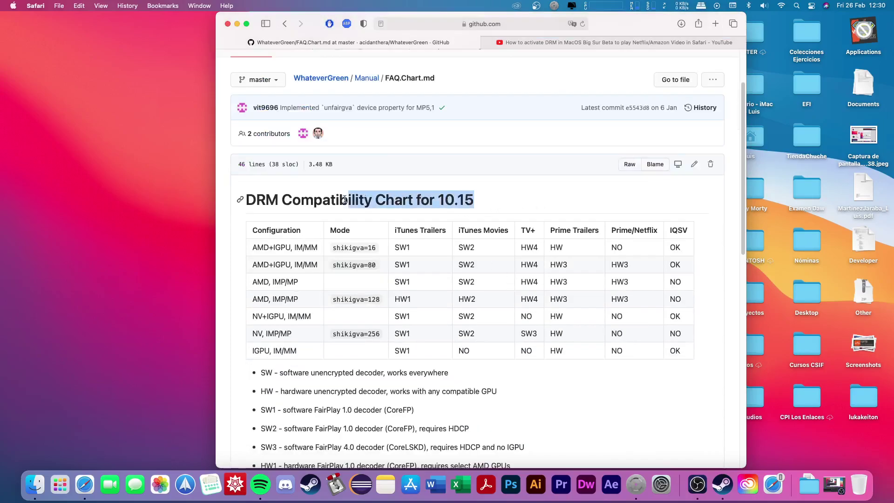
pyautogui.scroll(-3, 453, 235)
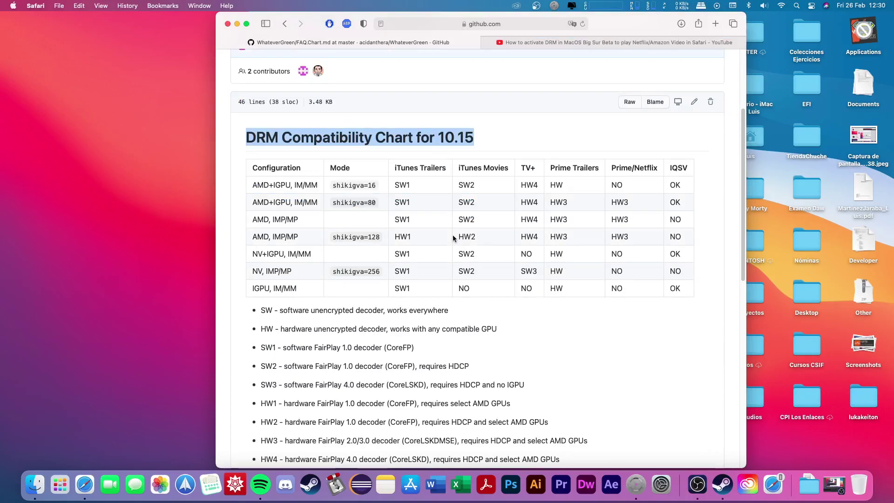
pyautogui.scroll(-5, 453, 235)
pyautogui.scroll(-2, 453, 236)
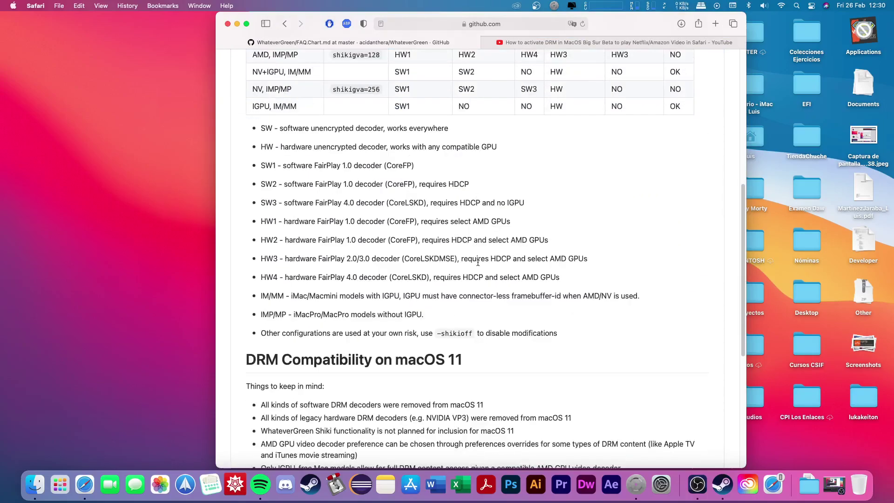
pyautogui.scroll(-2, 470, 275)
pyautogui.scroll(-2, 471, 275)
pyautogui.scroll(-3, 471, 275)
pyautogui.scroll(-3, 471, 276)
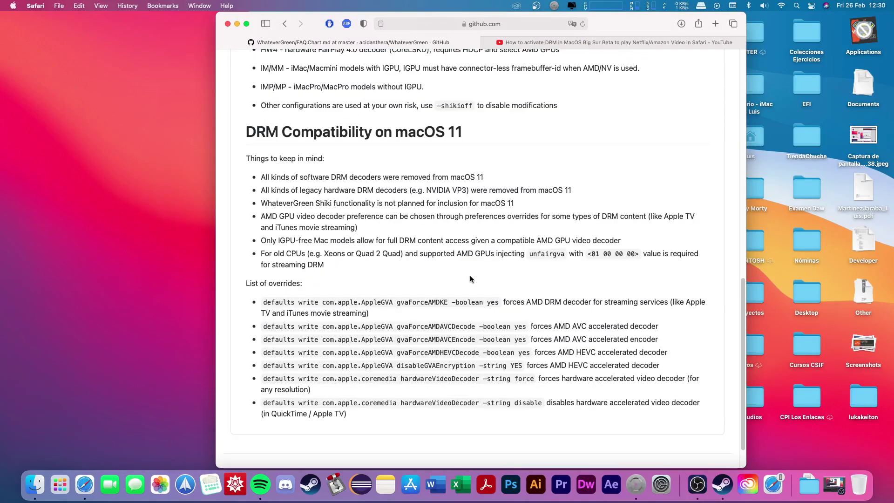
pyautogui.moveTo(472, 132); pyautogui.dragTo(240, 133)
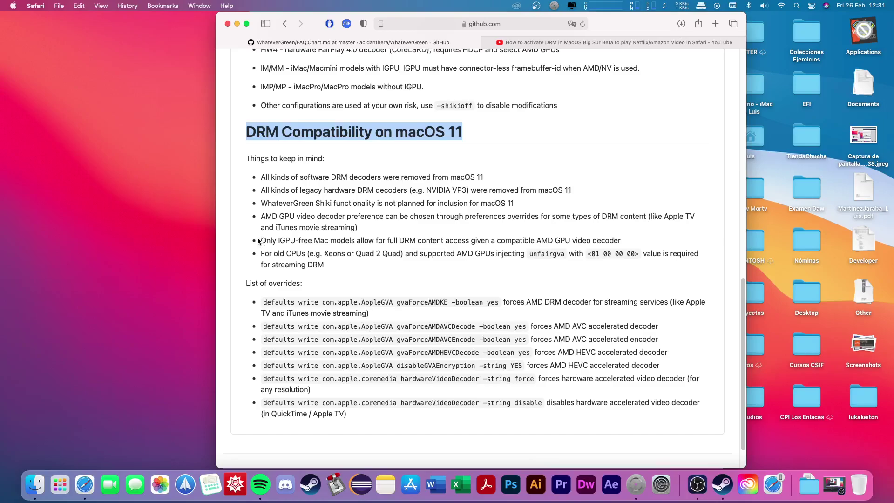
pyautogui.moveTo(258, 240); pyautogui.dragTo(642, 246)
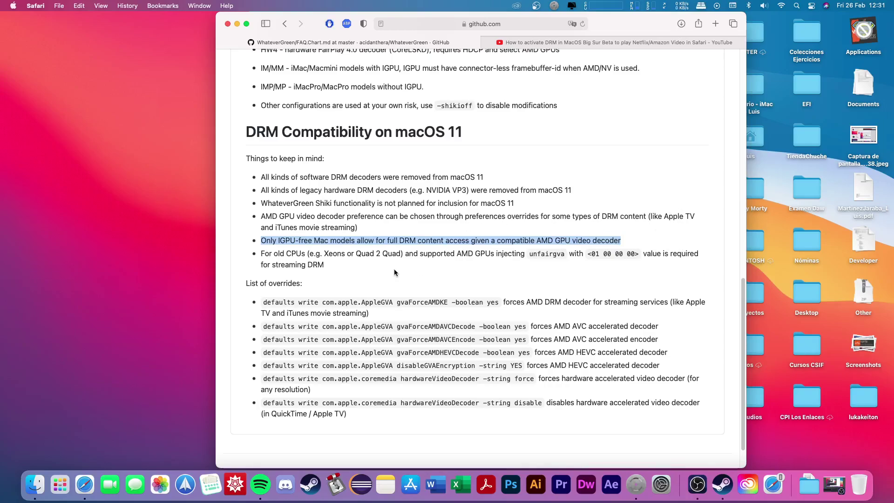
pyautogui.click(375, 258)
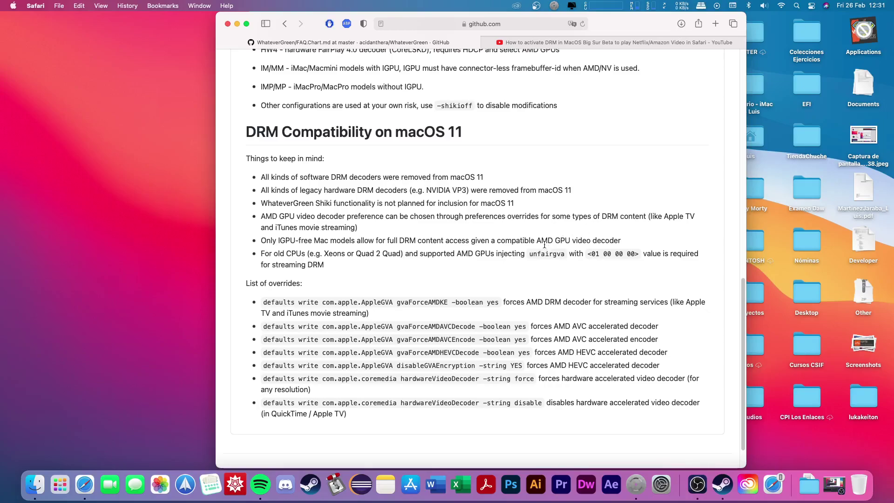
pyautogui.moveTo(536, 241); pyautogui.dragTo(570, 240)
pyautogui.moveTo(278, 241); pyautogui.dragTo(353, 241)
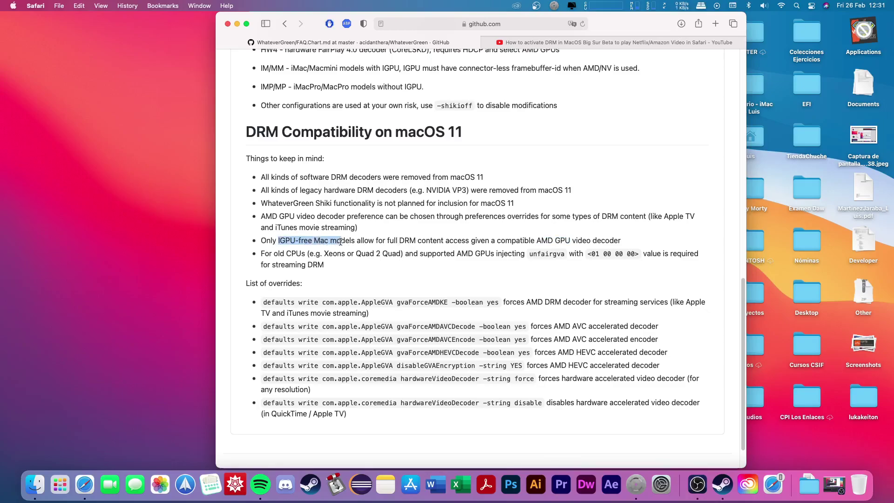
pyautogui.scroll(5, 452, 260)
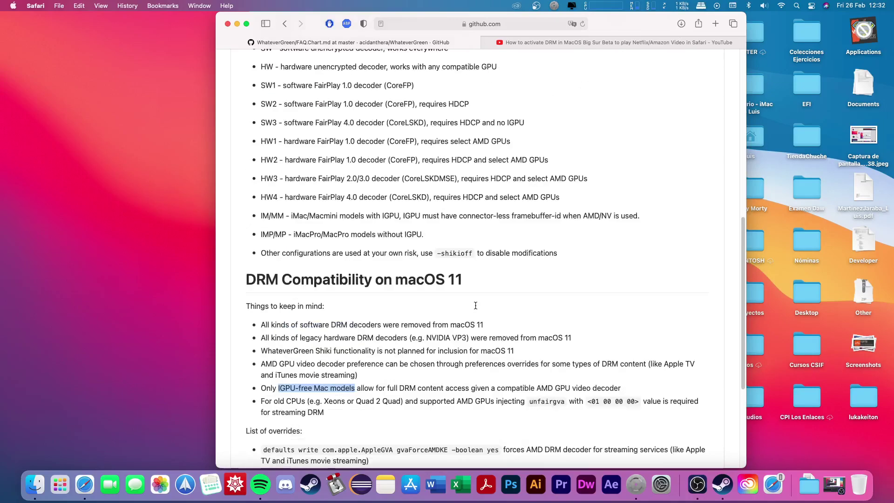
pyautogui.scroll(8, 475, 305)
pyautogui.scroll(-1, 454, 307)
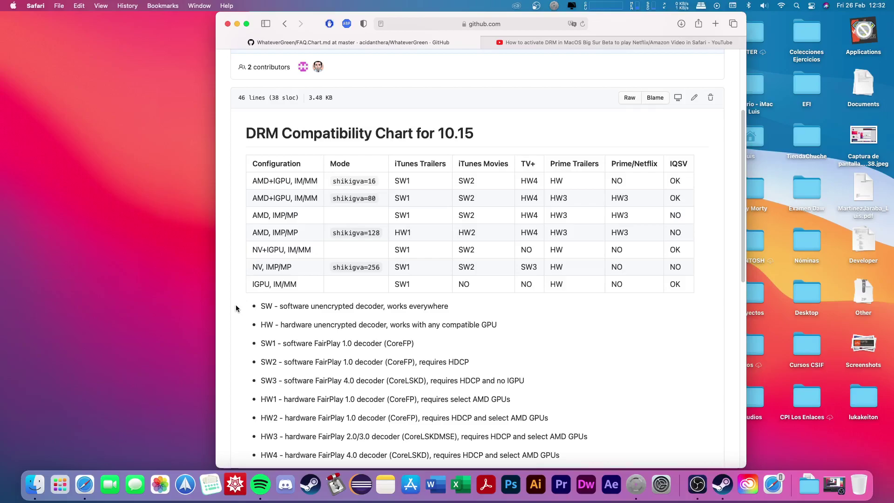
pyautogui.scroll(-3, 236, 280)
pyautogui.scroll(-5, 236, 266)
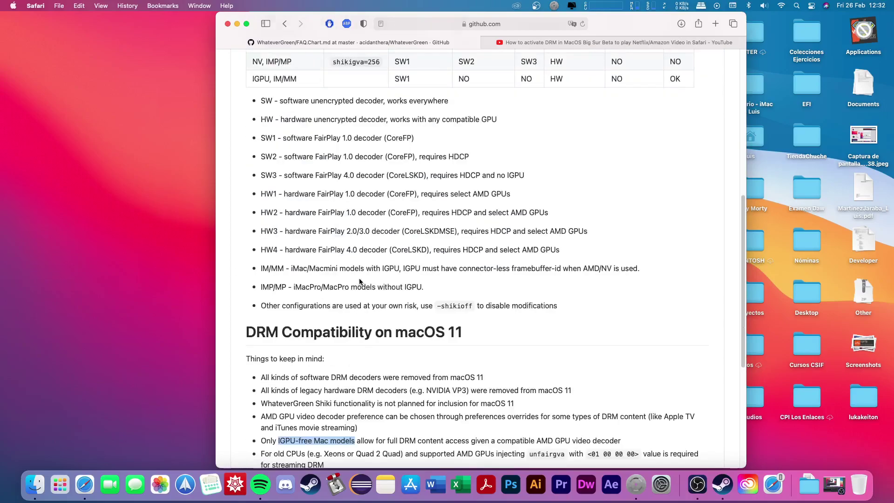
# Highlight the IM/MM and IMP/MP model definitions, then open About This Mac.
pyautogui.moveTo(289, 269); pyautogui.dragTo(346, 269)
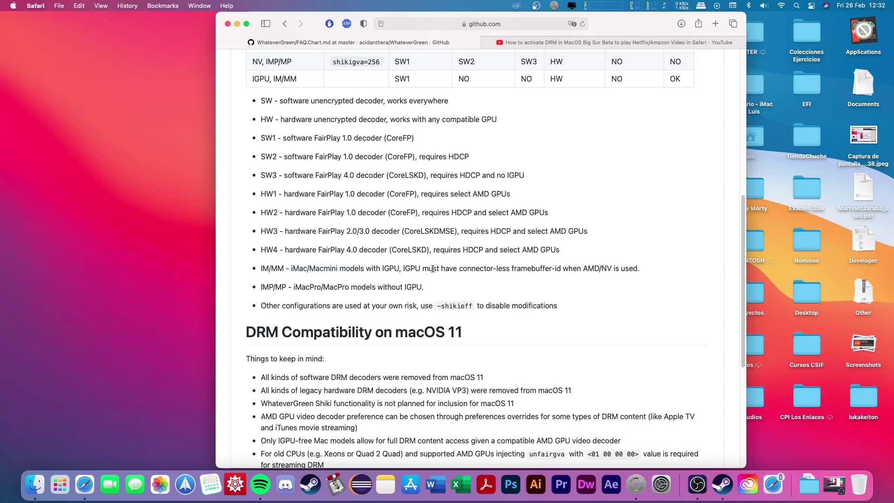
pyautogui.moveTo(421, 268); pyautogui.dragTo(341, 266)
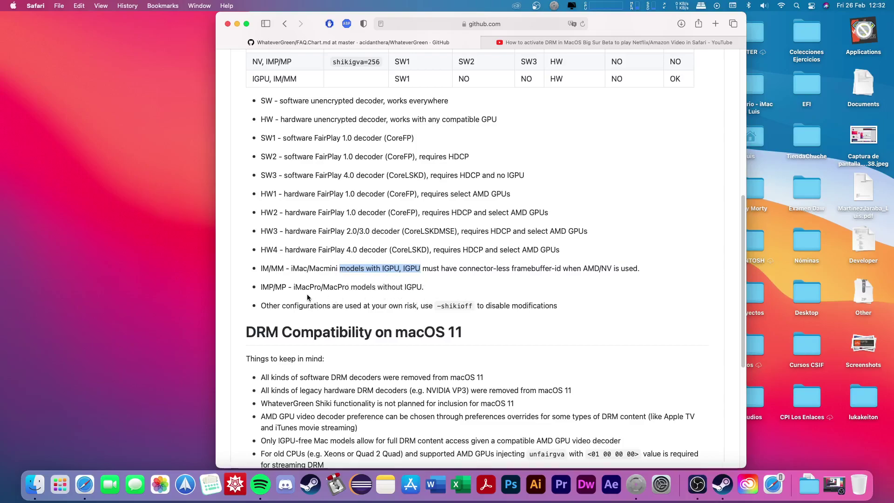
pyautogui.moveTo(293, 287); pyautogui.dragTo(427, 287)
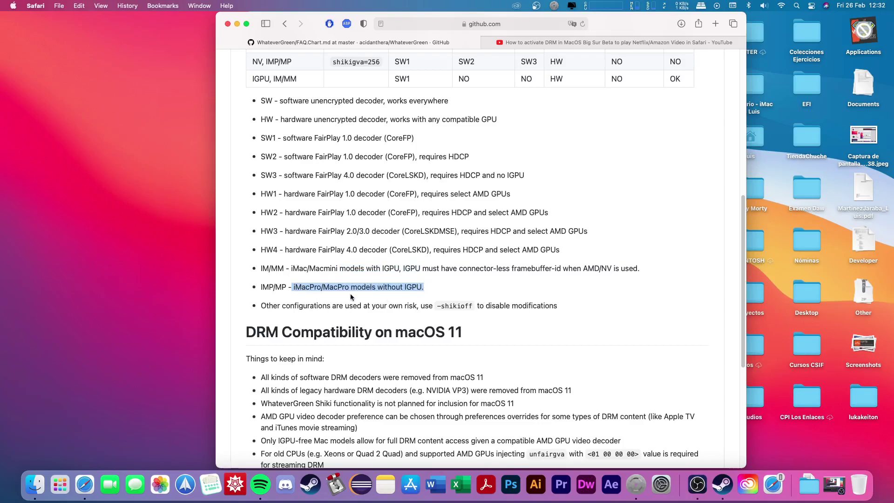
pyautogui.click(494, 301)
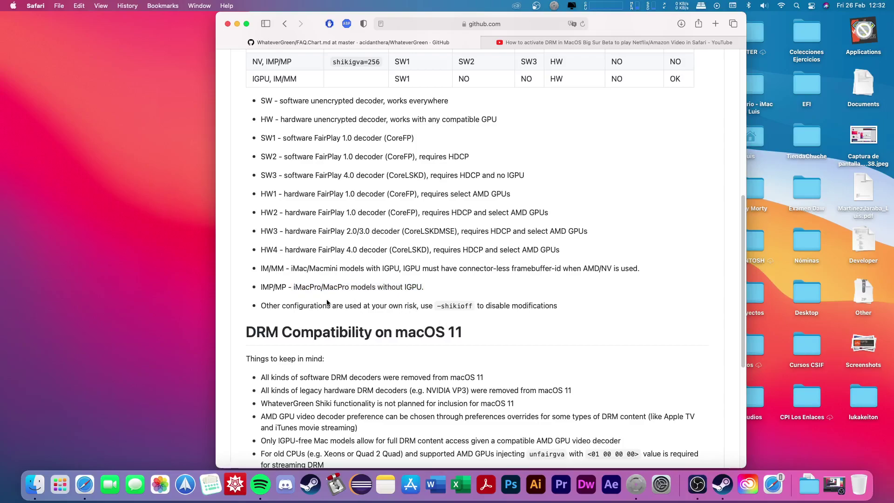
pyautogui.scroll(-3, 445, 280)
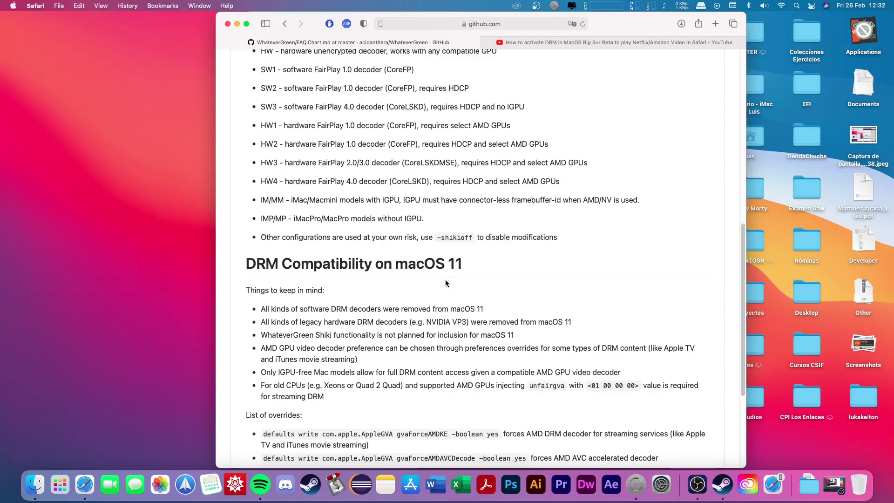
pyautogui.scroll(1, 445, 280)
pyautogui.click(13, 6)
pyautogui.click(35, 18)
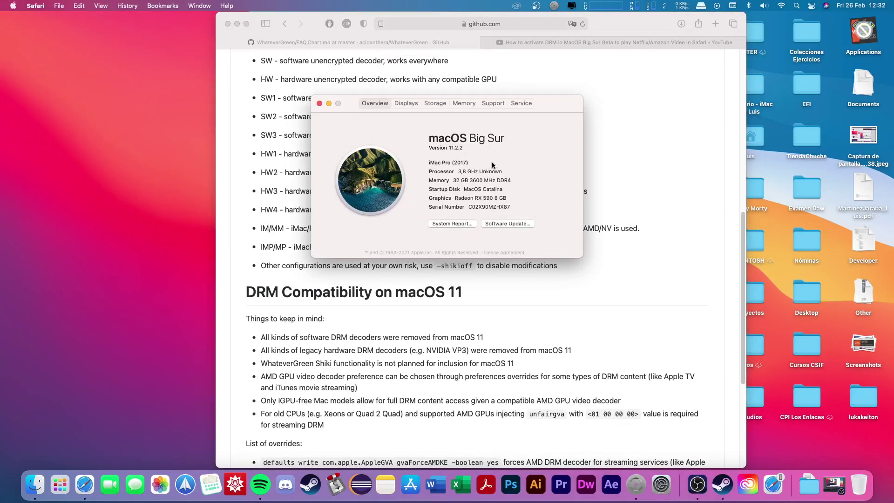
pyautogui.moveTo(462, 162); pyautogui.dragTo(429, 162)
pyautogui.click(440, 168)
pyautogui.moveTo(489, 172)
pyautogui.mouseDown()
pyautogui.moveTo(461, 174)
pyautogui.moveTo(503, 188)
pyautogui.mouseUp()
# Launch AMD Power Gadget from Launchpad to graph CPU frequency, temperature and power.
pyautogui.click(320, 105)
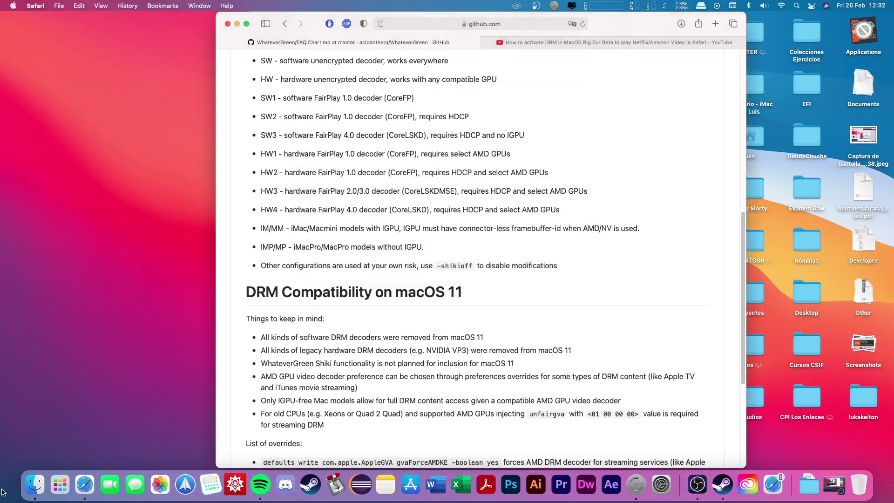
pyautogui.click(60, 484)
pyautogui.scroll(-3, 545, 232)
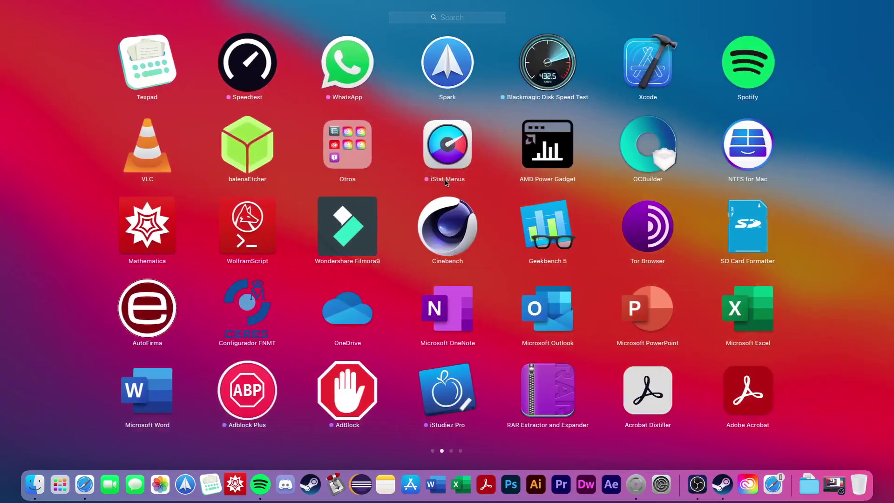
pyautogui.scroll(-3, 364, 273)
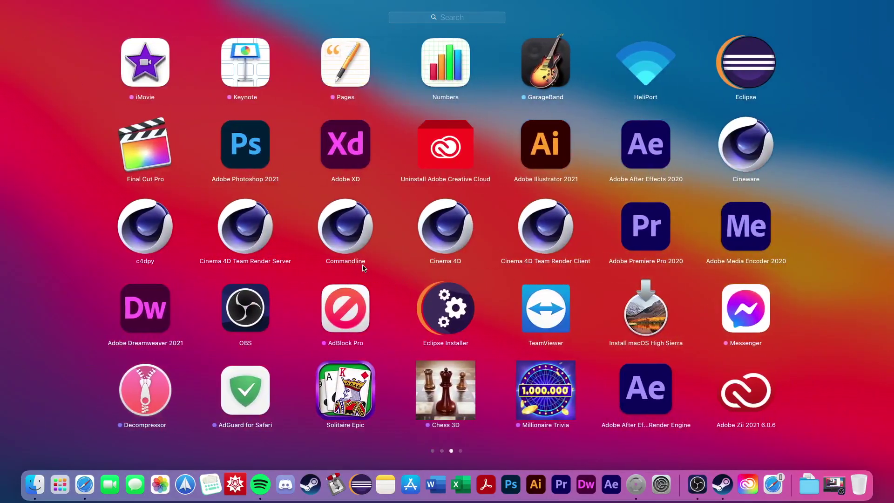
pyautogui.scroll(-3, 364, 268)
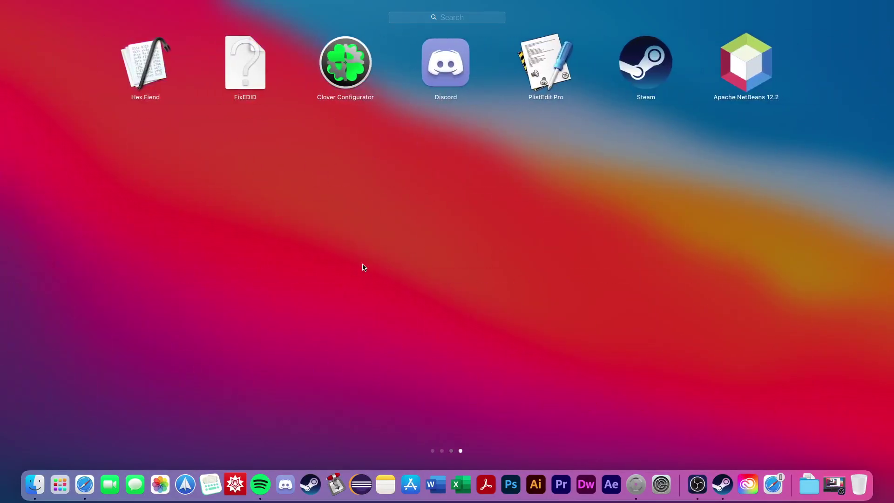
pyautogui.scroll(3, 364, 268)
pyautogui.scroll(3, 336, 226)
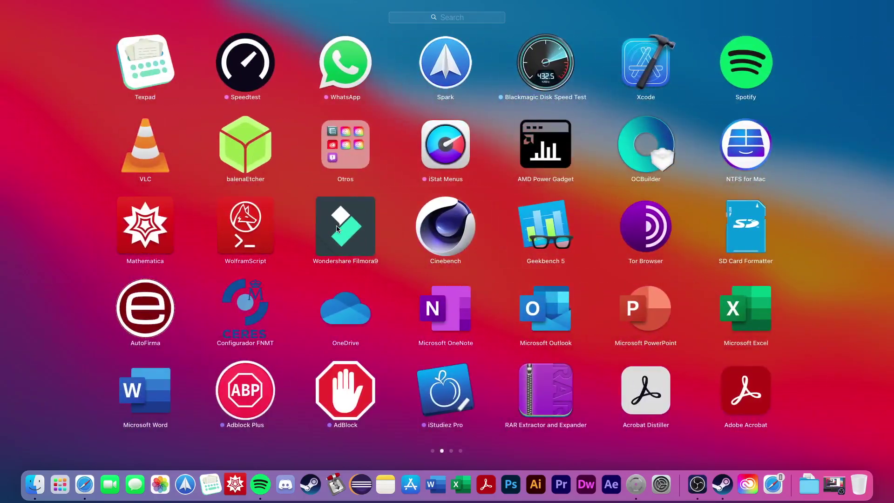
pyautogui.click(574, 134)
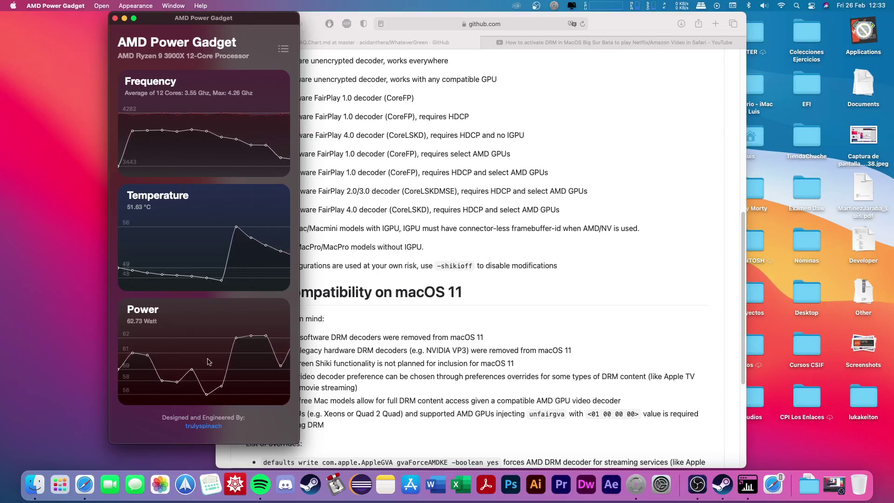
# Bring the Safari GitHub DRM notes back in front of AMD Power Gadget.
pyautogui.click(409, 238)
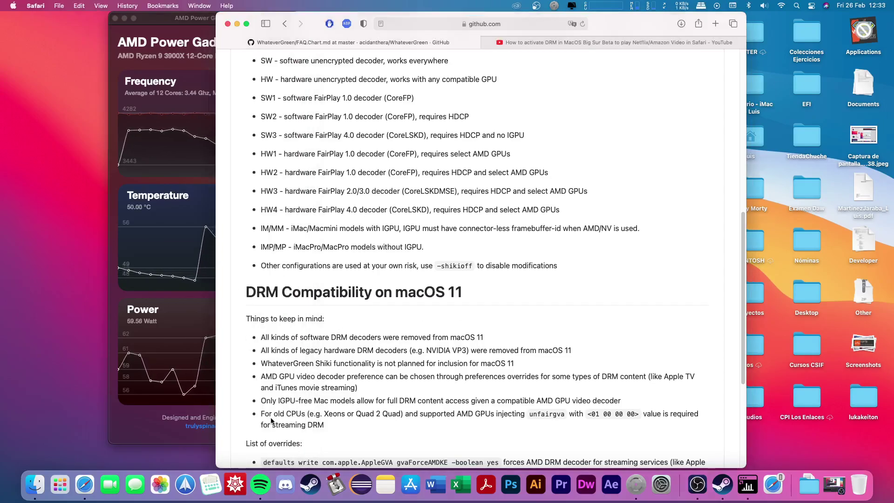
pyautogui.moveTo(278, 401); pyautogui.dragTo(349, 404)
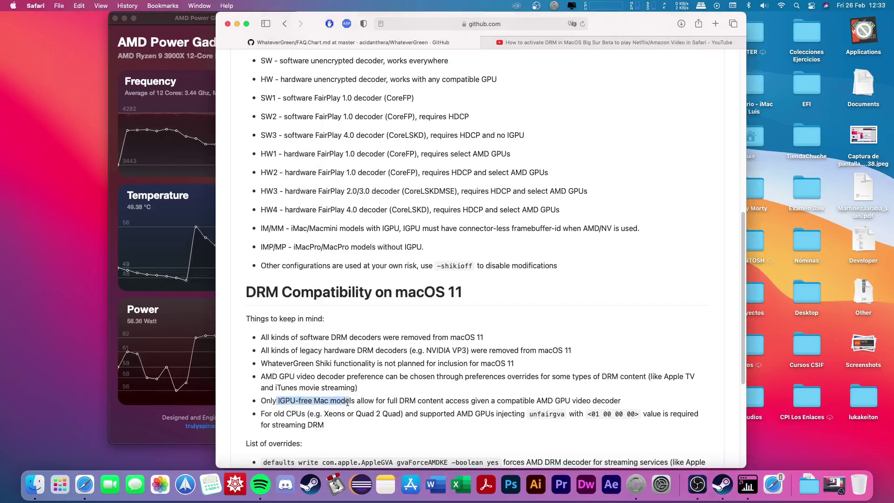
pyautogui.click(12, 6)
pyautogui.click(35, 22)
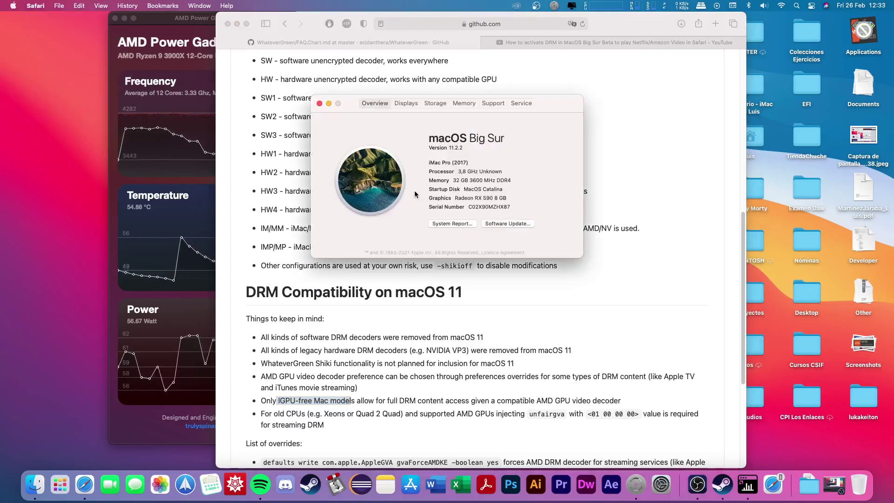
pyautogui.click(319, 103)
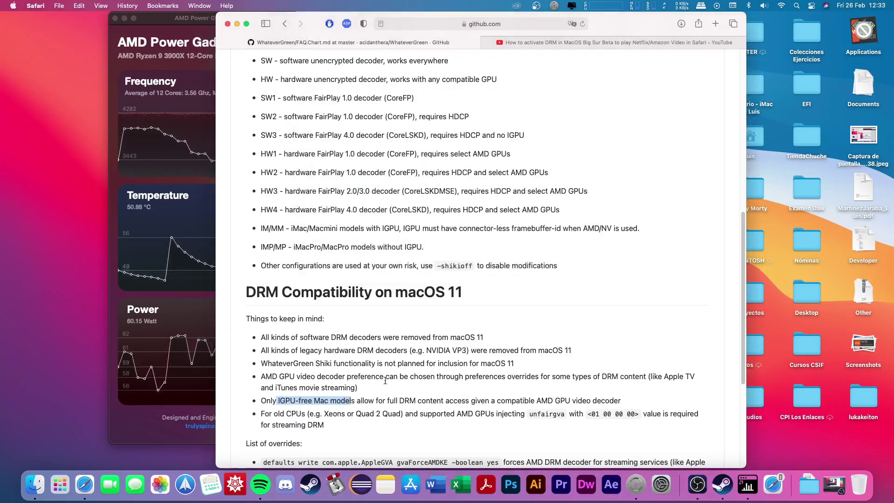
pyautogui.click(451, 399)
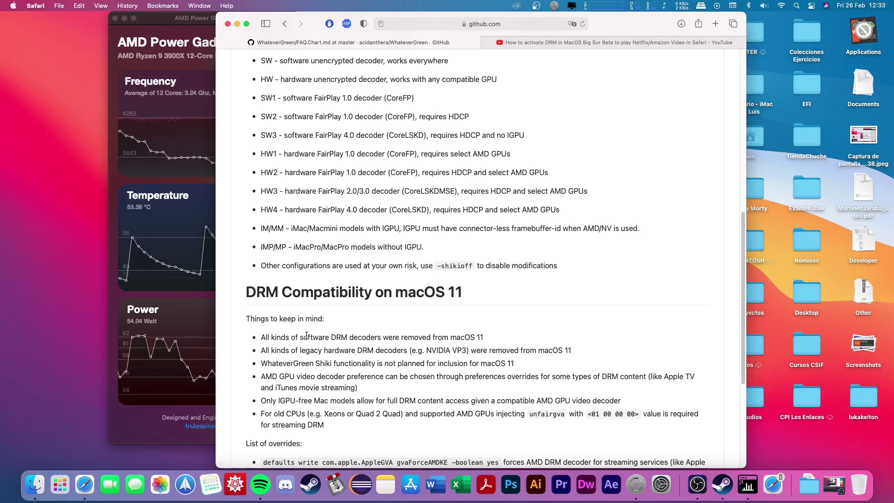
pyautogui.scroll(-5, 307, 335)
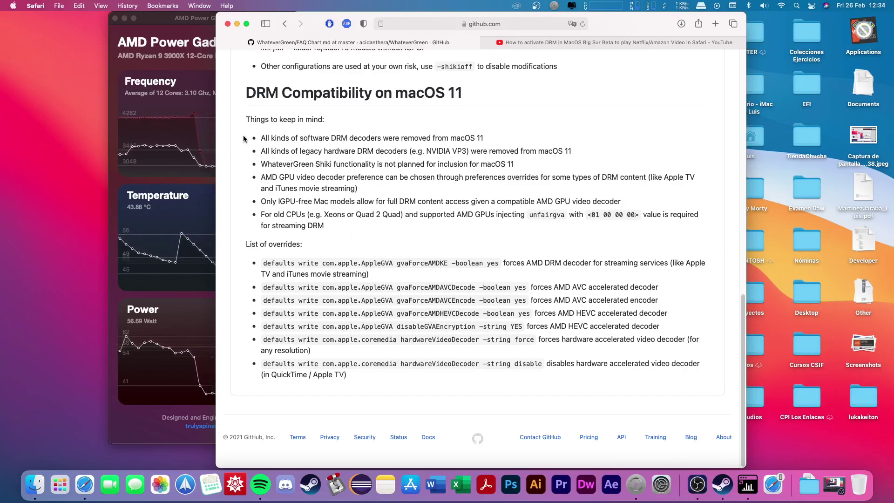
# Highlight the Radeon RX 590 8 GB graphics in About This Mac, then go to YouTube.
pyautogui.click(12, 6)
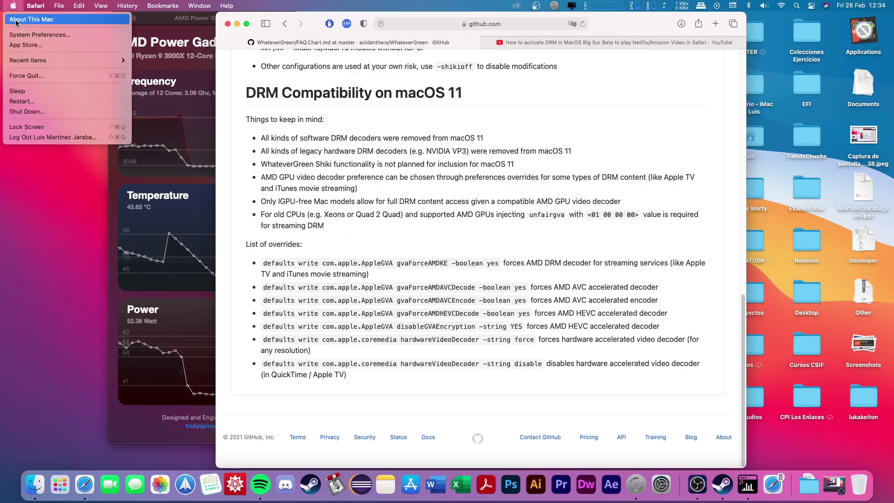
pyautogui.click(38, 17)
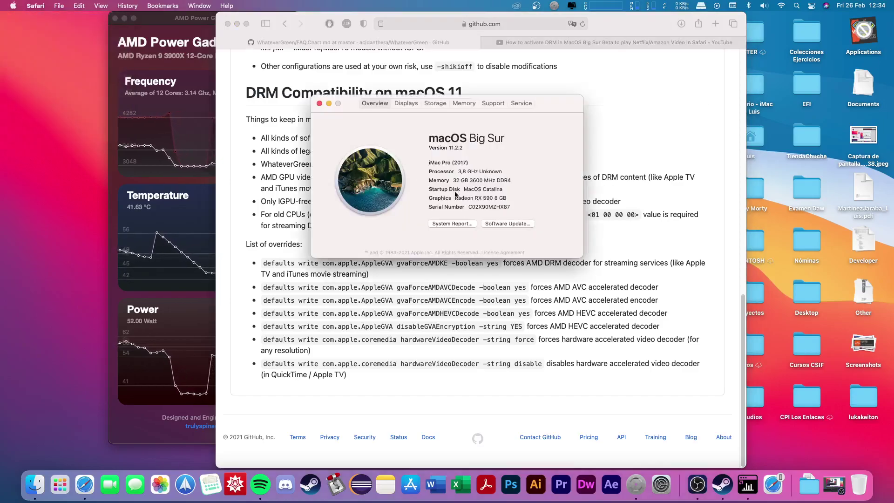
pyautogui.moveTo(455, 198); pyautogui.dragTo(506, 198)
pyautogui.click(483, 198)
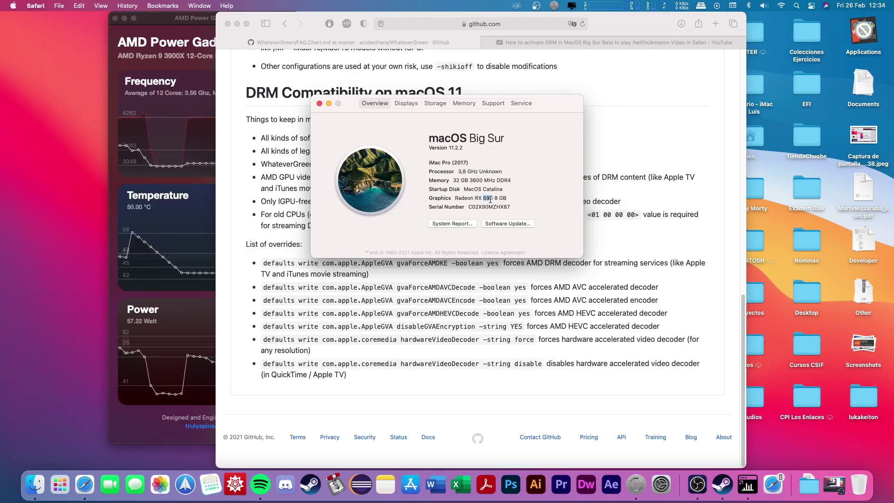
pyautogui.doubleClick(487, 197)
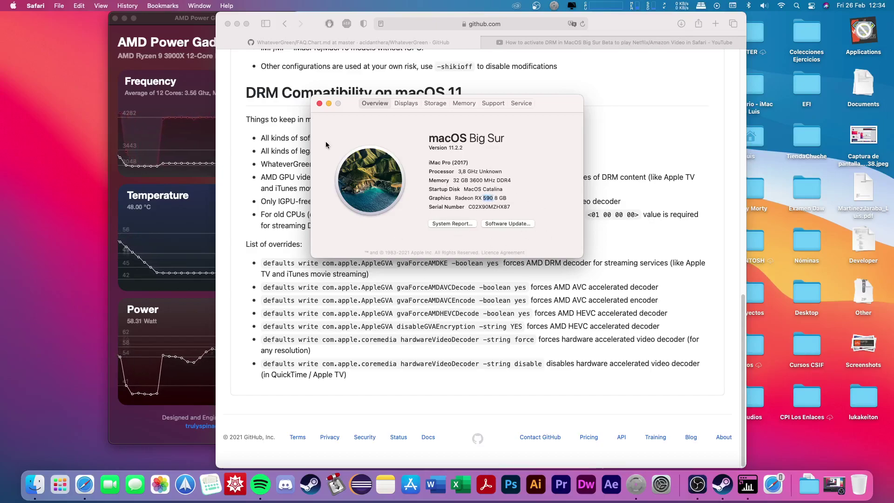
pyautogui.click(320, 103)
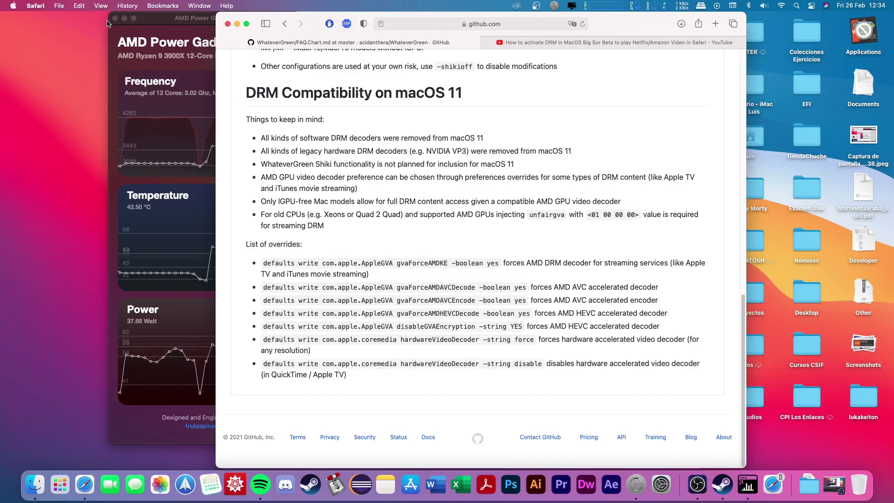
pyautogui.scroll(4, 477, 242)
pyautogui.scroll(6, 477, 242)
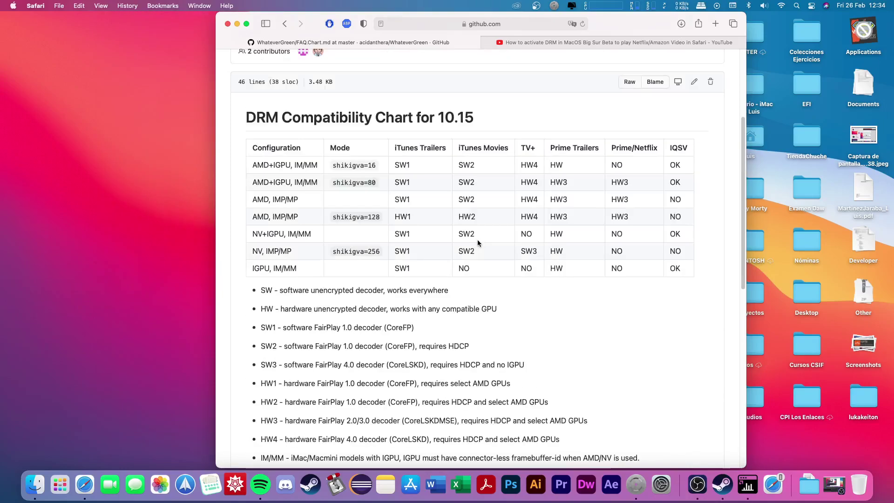
pyautogui.scroll(1, 497, 147)
pyautogui.scroll(5, 502, 246)
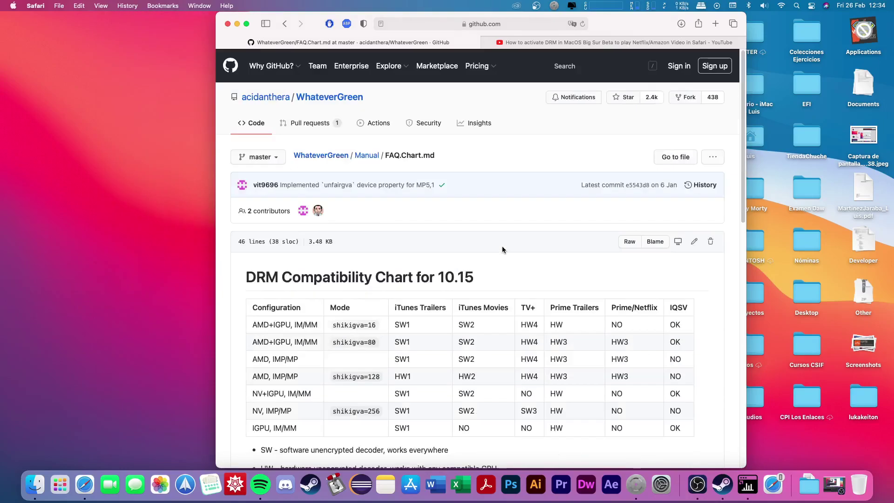
pyautogui.click(529, 42)
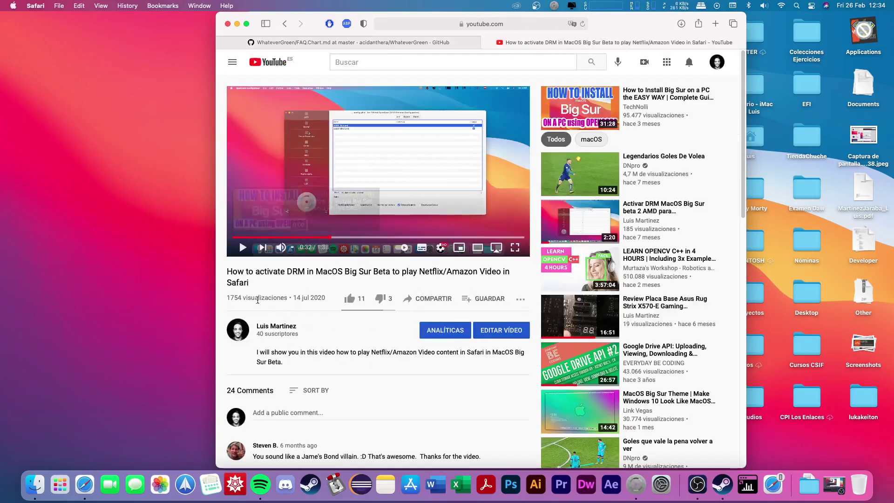
pyautogui.scroll(-2, 365, 360)
pyautogui.scroll(-8, 365, 359)
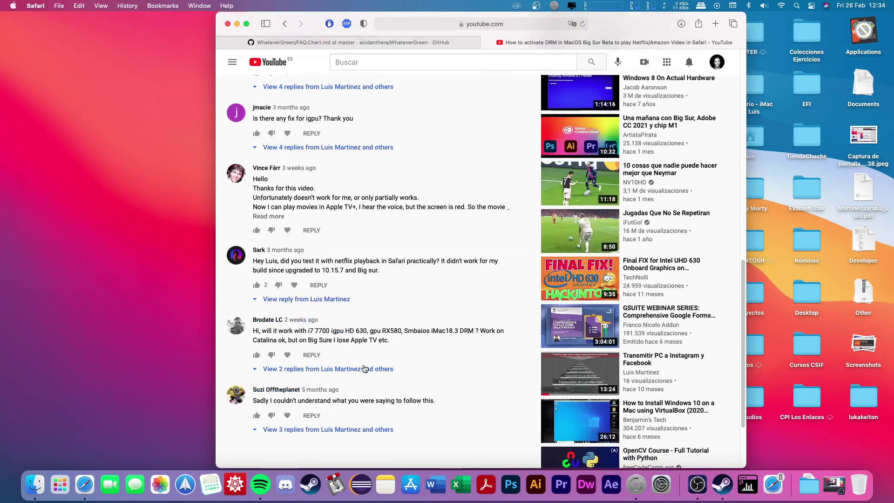
pyautogui.scroll(2, 419, 280)
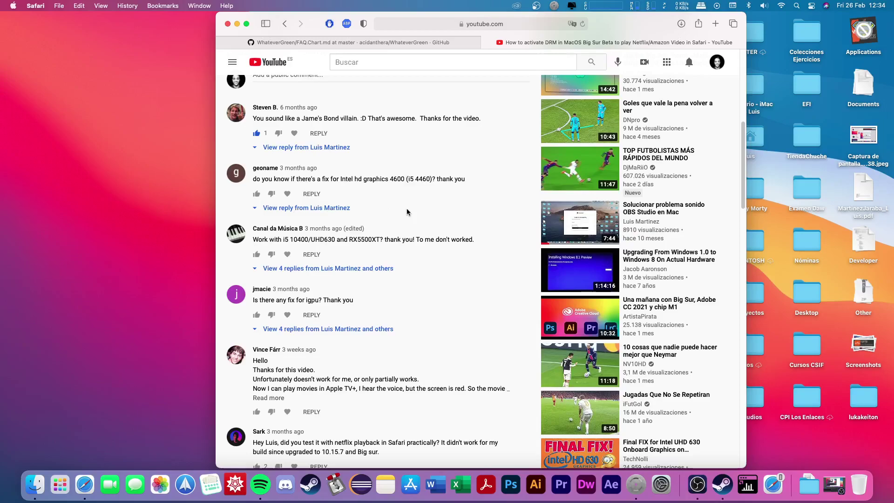
pyautogui.moveTo(363, 239)
pyautogui.moveTo(283, 242); pyautogui.dragTo(381, 240)
pyautogui.click(369, 242)
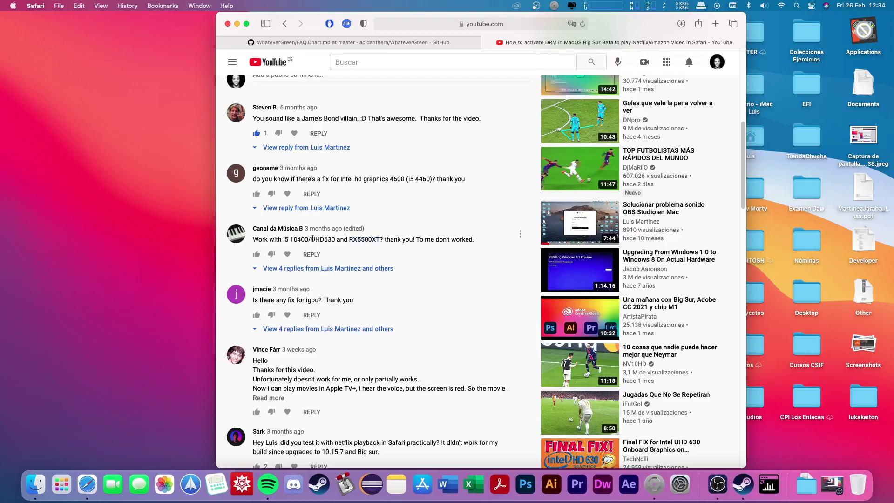
pyautogui.moveTo(311, 240); pyautogui.dragTo(335, 240)
pyautogui.press('super+r')
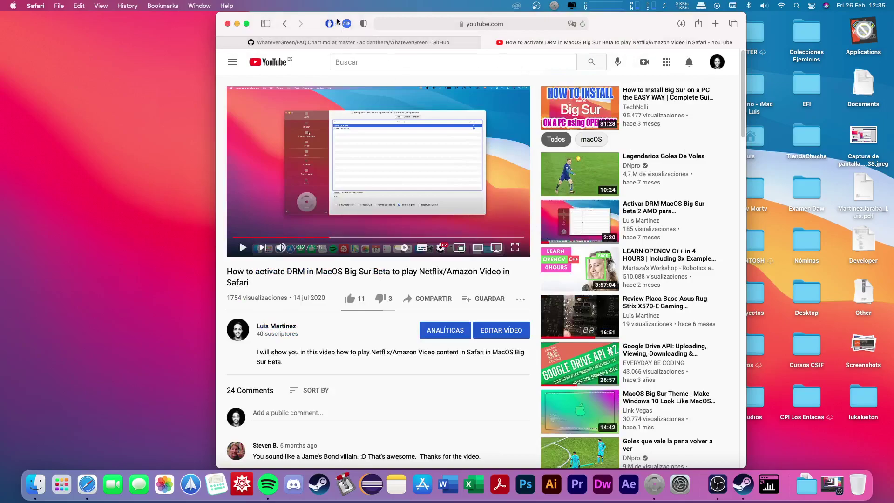
# Close Safari from the GitHub tab and bring up OBS's menu-bar recording options.
pyautogui.click(273, 44)
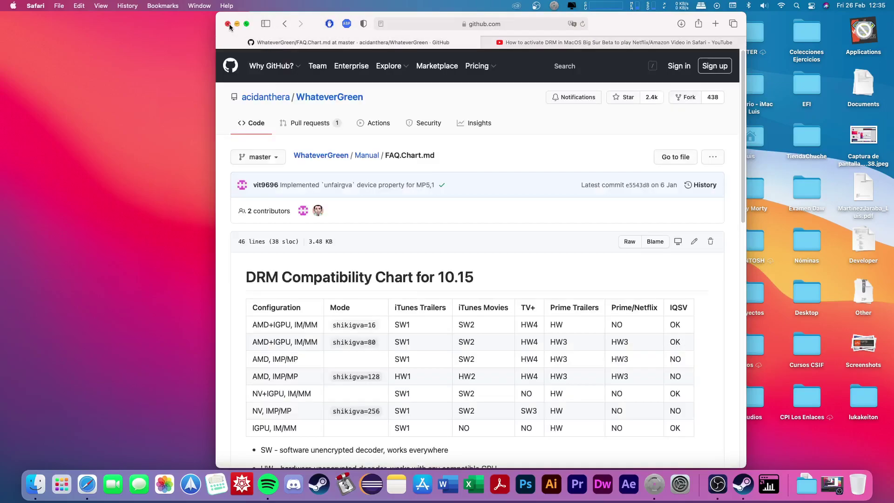
pyautogui.click(228, 24)
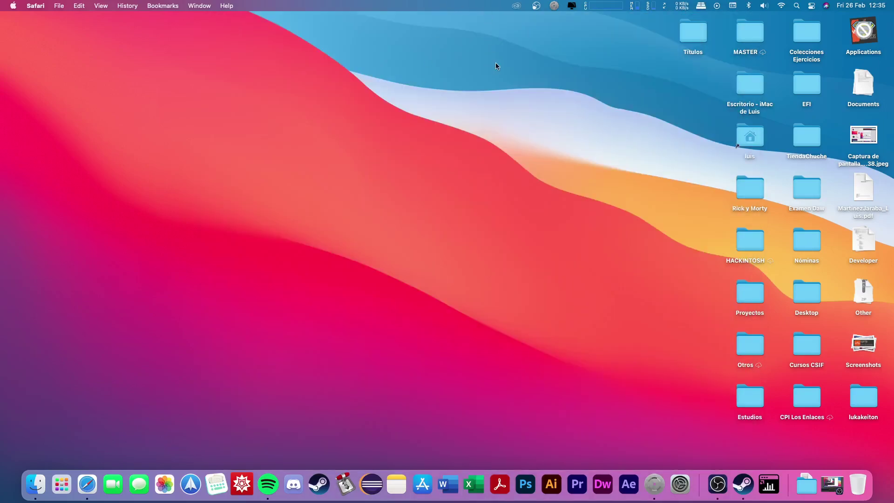
pyautogui.click(539, 7)
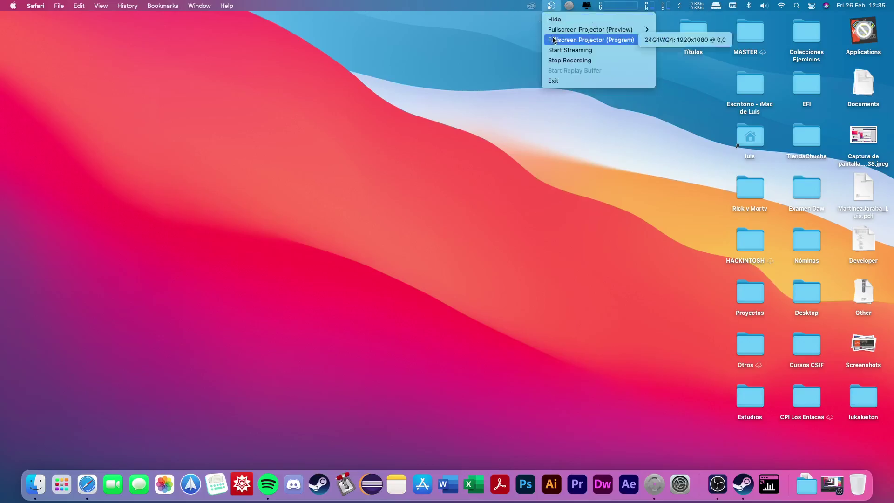